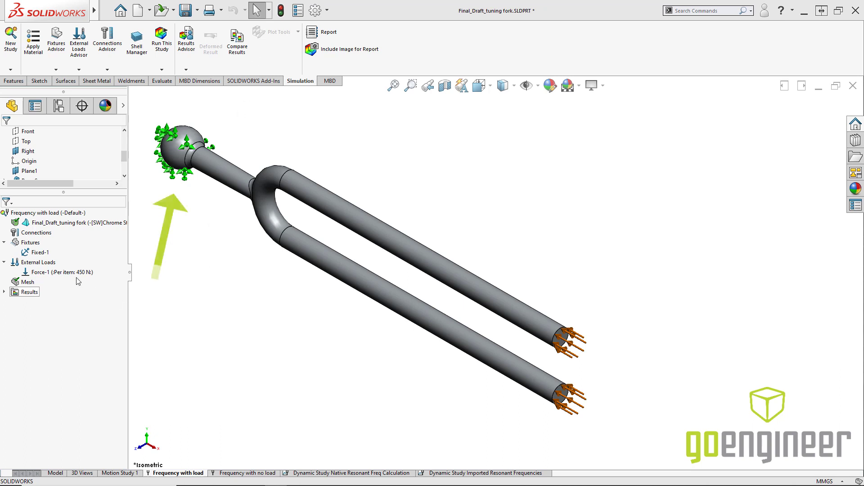
Review Fixed-1, the 450 N Force-1 and the loaded study's four resonant frequencies, then open the dynamic study.
click(40, 252)
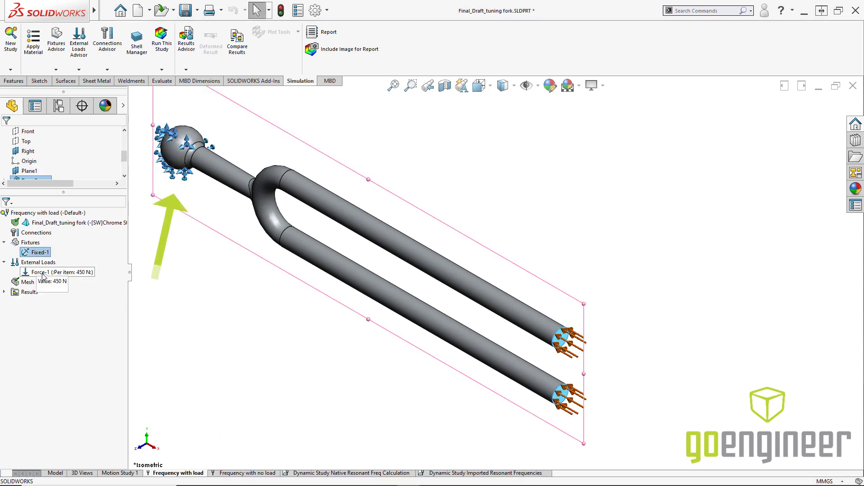
click(43, 272)
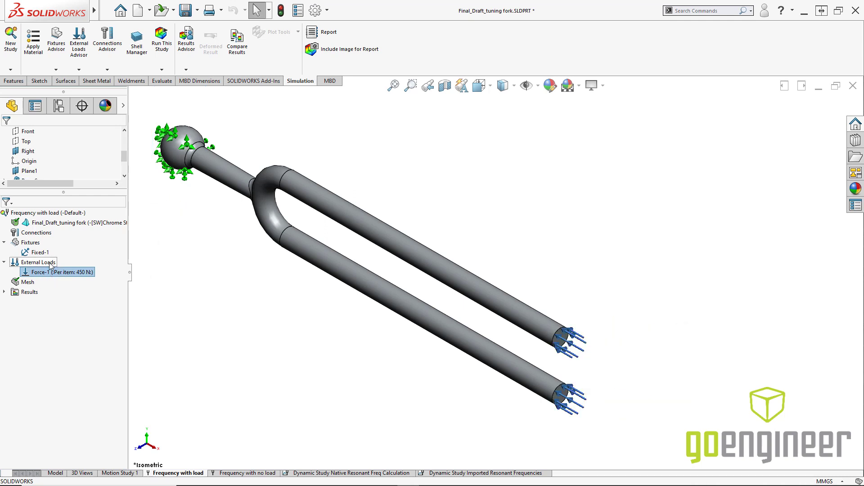
right_click(56, 214)
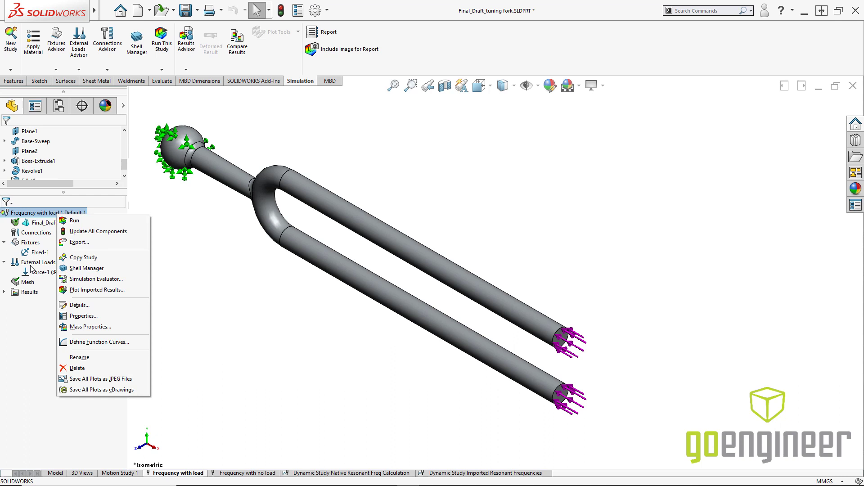
right_click(29, 292)
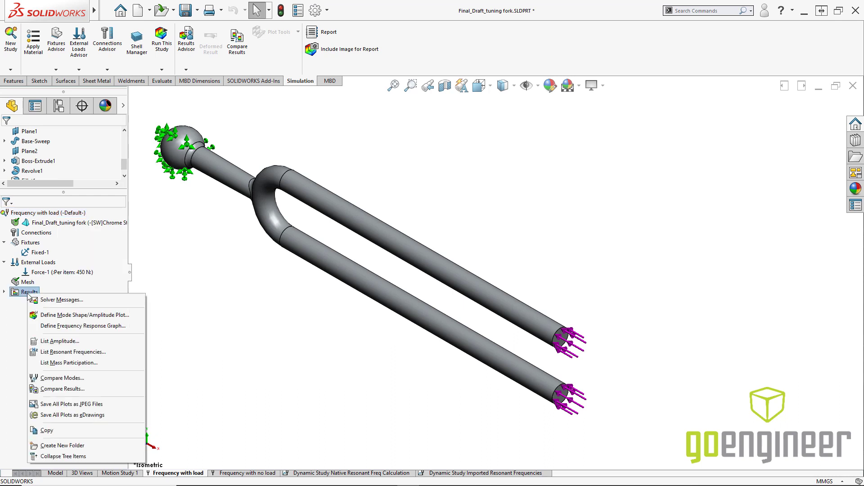
click(46, 352)
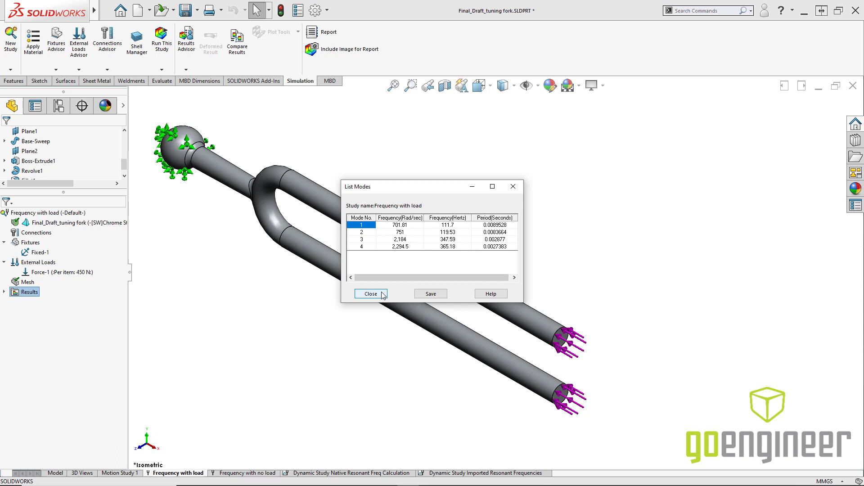
click(383, 295)
click(399, 473)
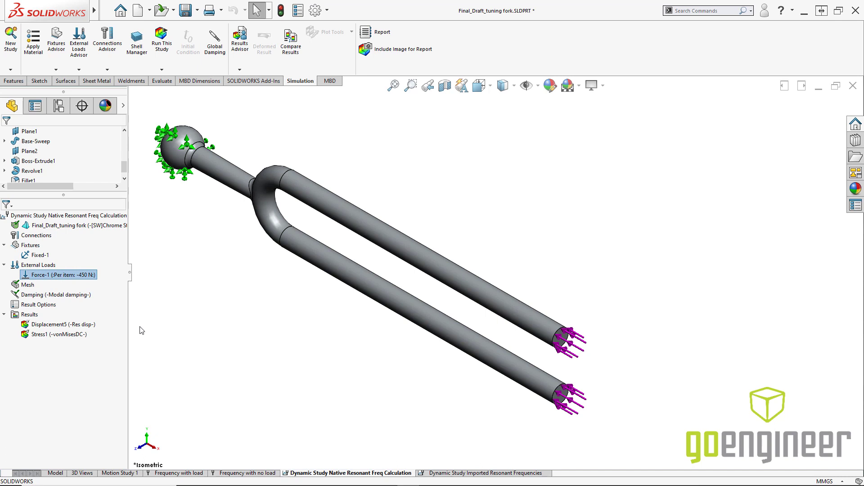
List the dynamic study's resonant frequencies (228.68–443.63 Hz) and close the list.
right_click(72, 216)
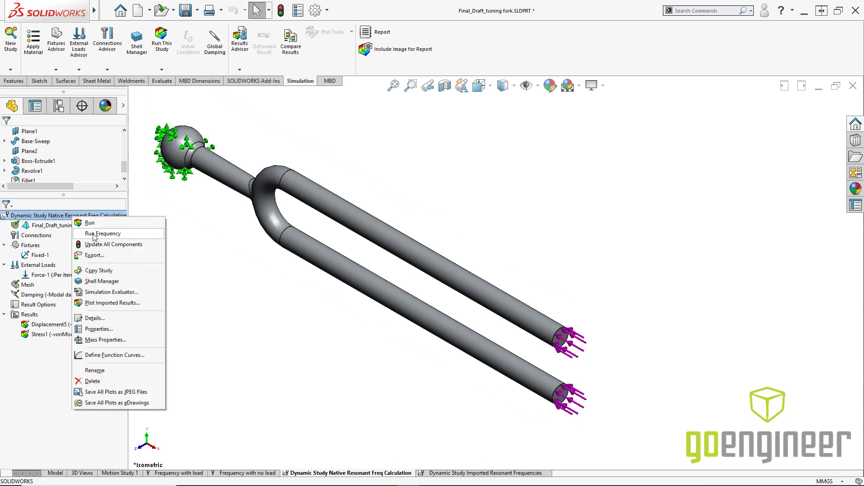
right_click(34, 314)
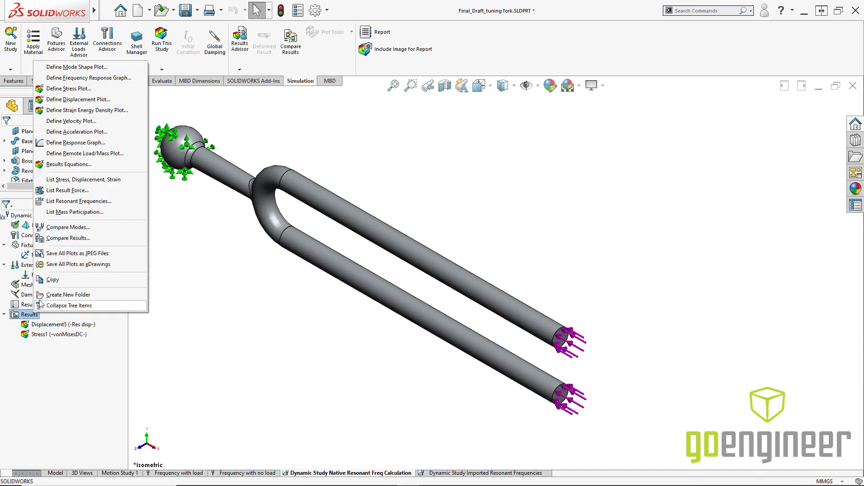
click(60, 201)
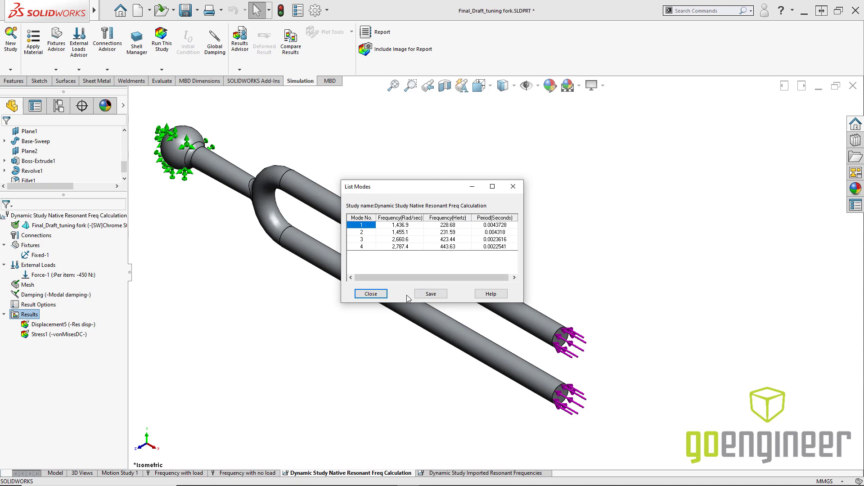
click(371, 293)
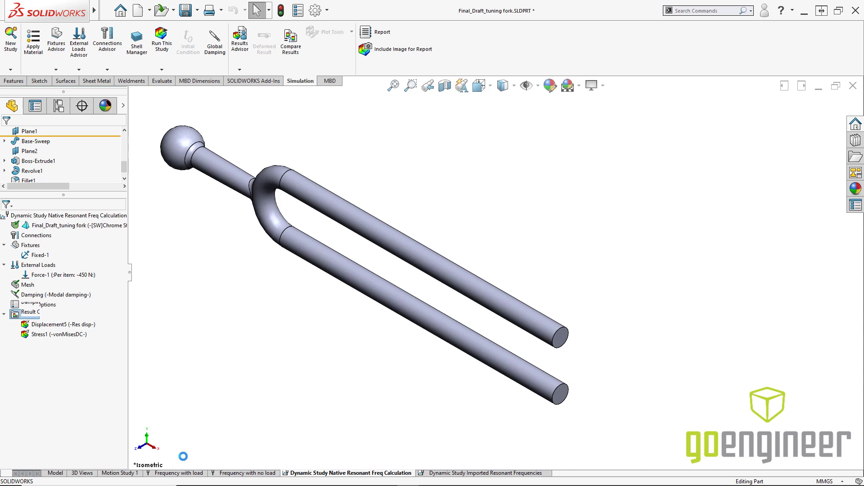
click(246, 473)
right_click(25, 291)
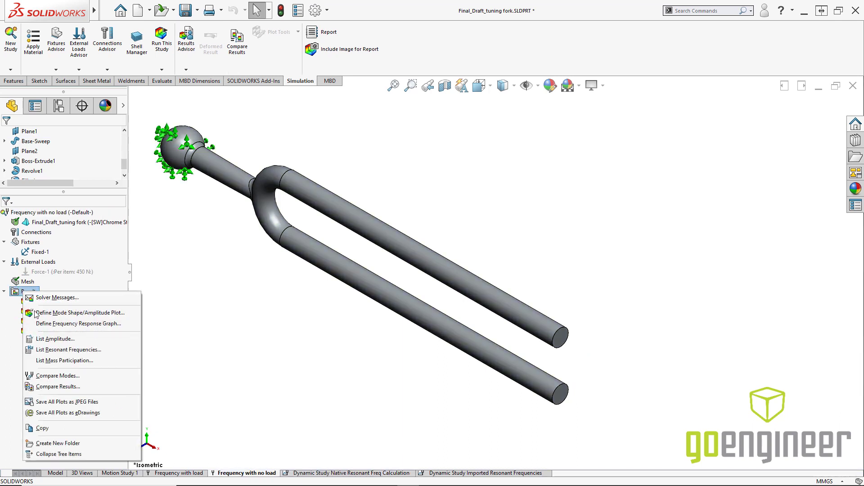
click(68, 350)
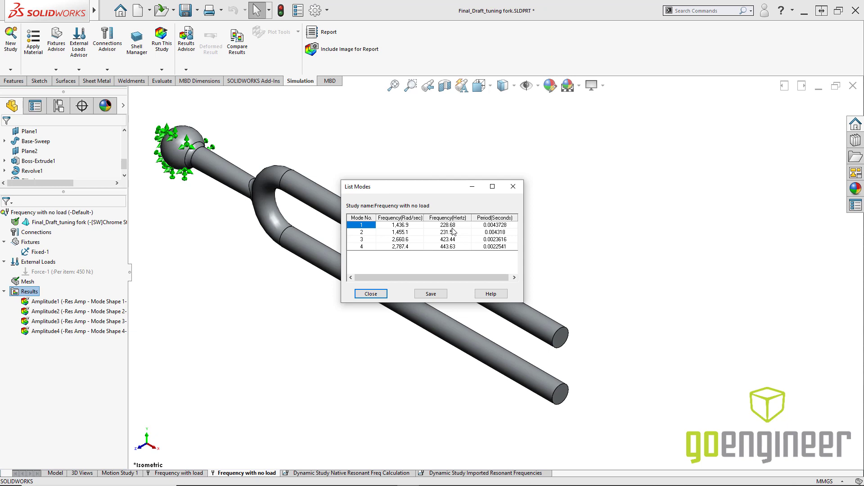
click(373, 295)
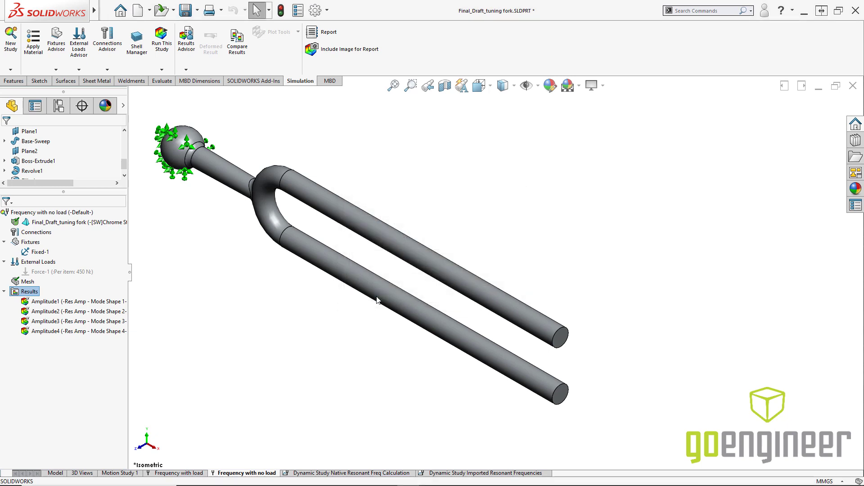
Switch back to the Dynamic Study Native Resonant Freq Calculation study tab.
click(358, 473)
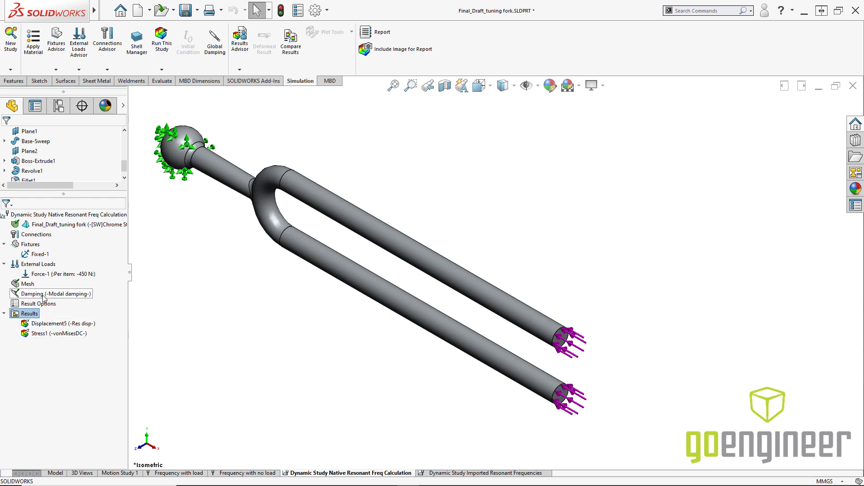
Show the Stress1 plot (1,653.153 MPa max), then the Displacement5 plot peaking at 6.027 mm.
right_click(33, 315)
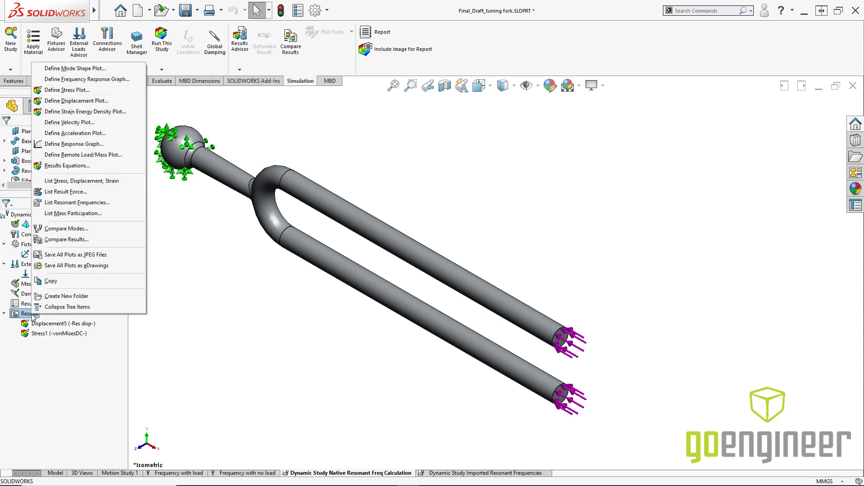
right_click(27, 333)
click(39, 338)
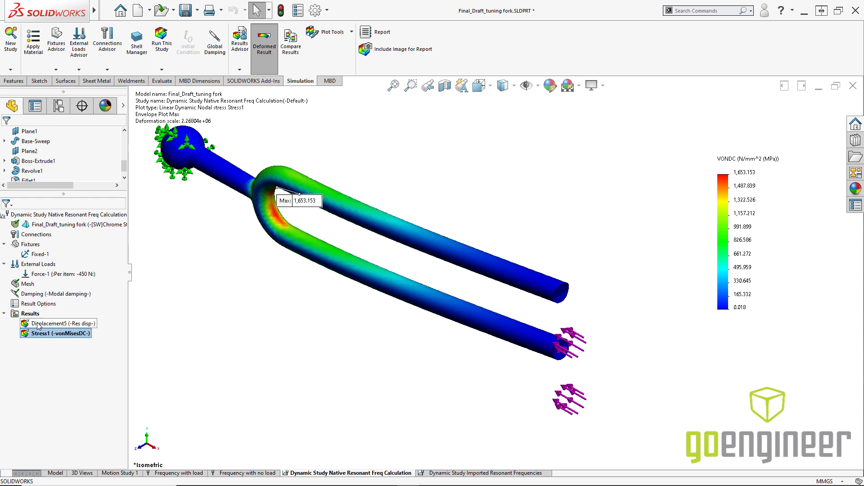
click(36, 323)
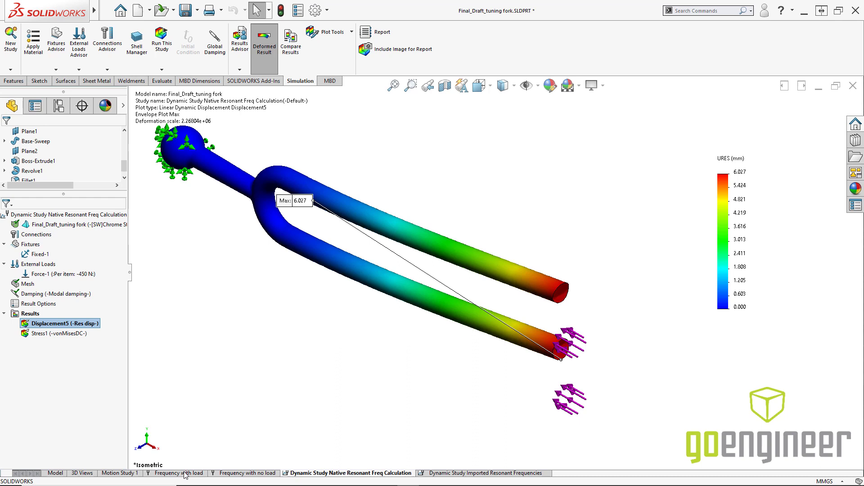
Copy Frequency with load into a new Linear Dynamic study named 'Workaround', keeping its fixture and 450 N force.
click(184, 474)
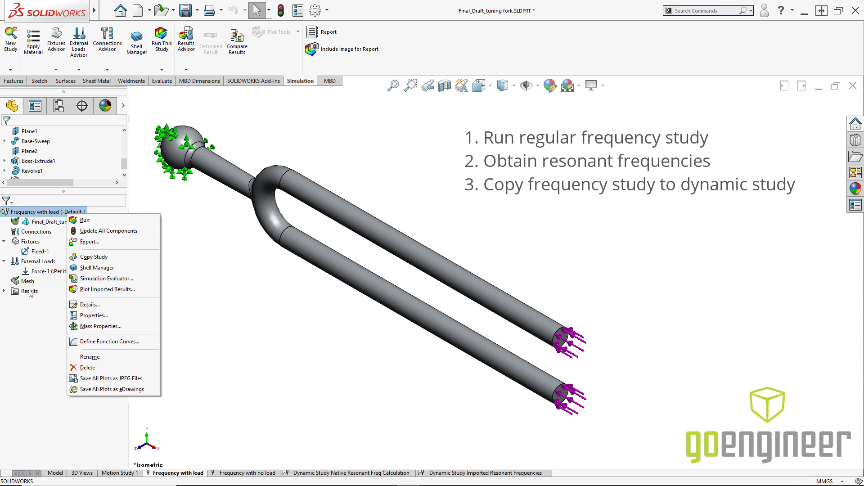
right_click(165, 473)
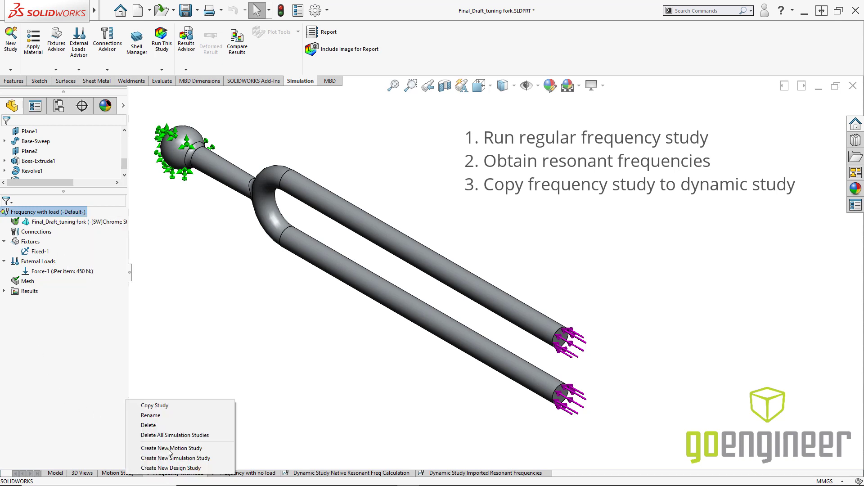
click(155, 405)
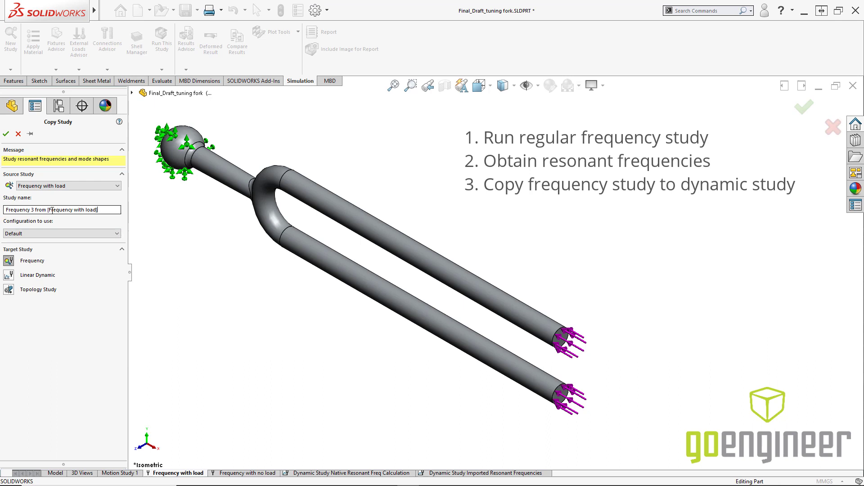
drag(98, 209, 2, 209)
text(WOrka)
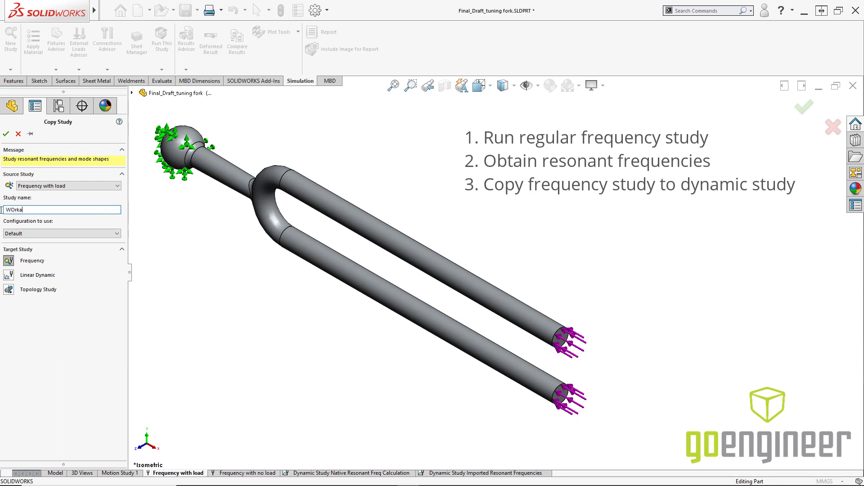
text(ruond)
click(13, 277)
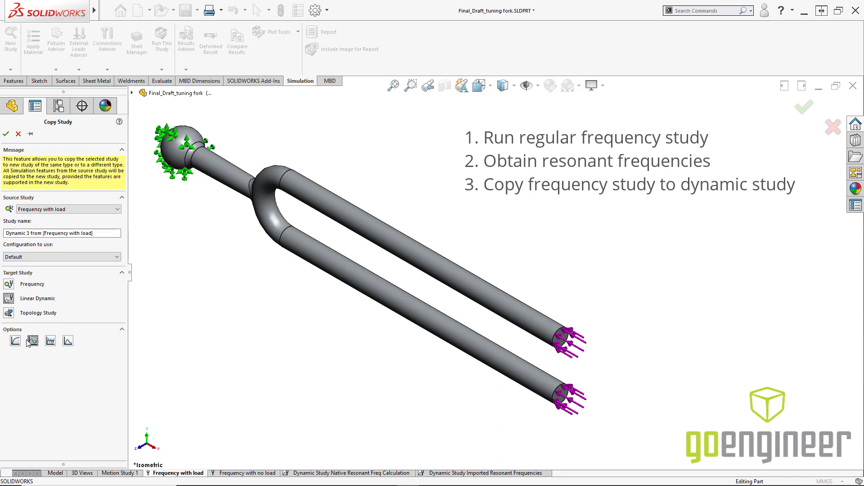
drag(94, 233, 2, 239)
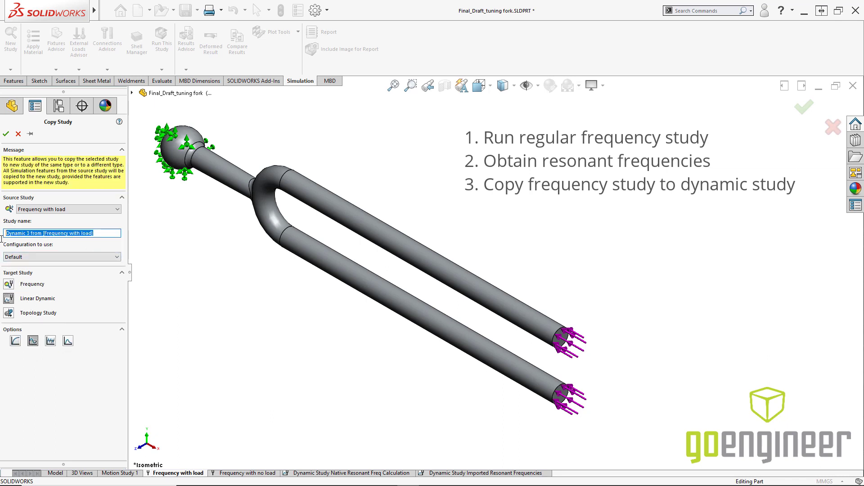
text(Workaround)
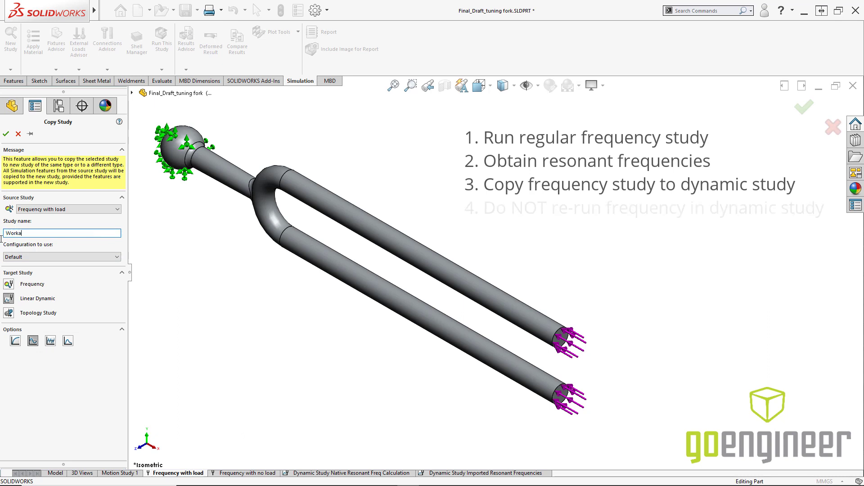
click(6, 133)
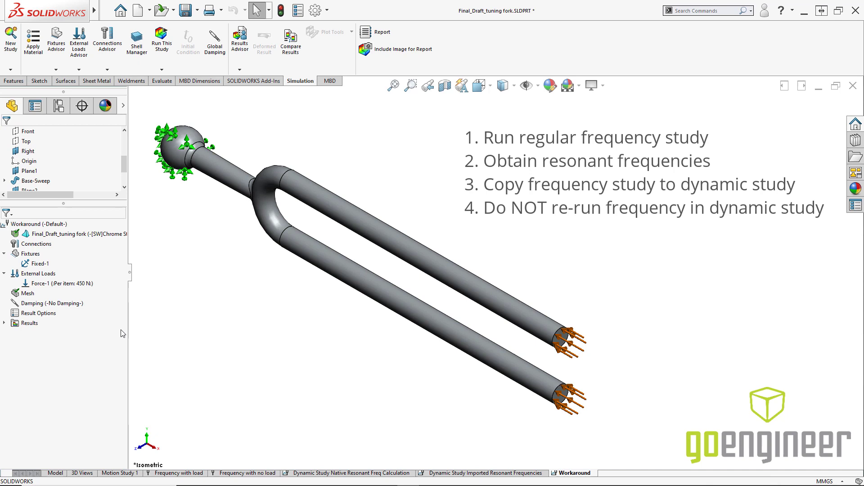
Set the Workaround study's modal damping ratio to 0.02 and run it (stress peaks at 2,133.658 MPa).
right_click(43, 225)
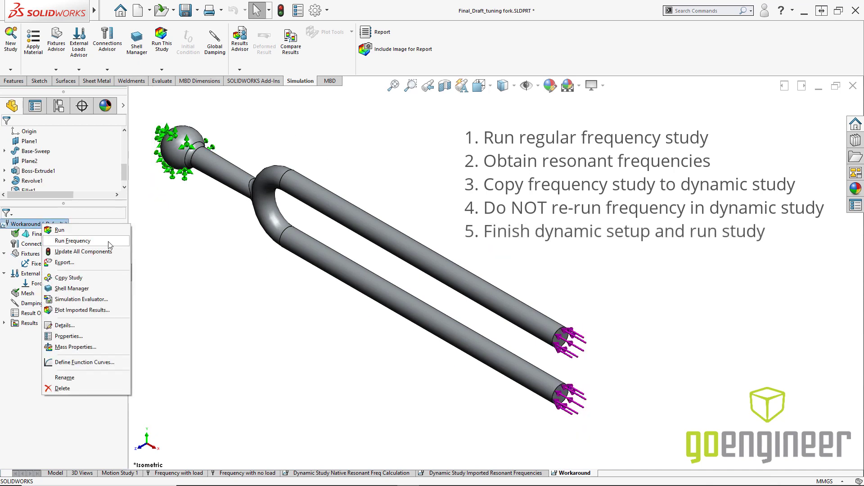
click(152, 285)
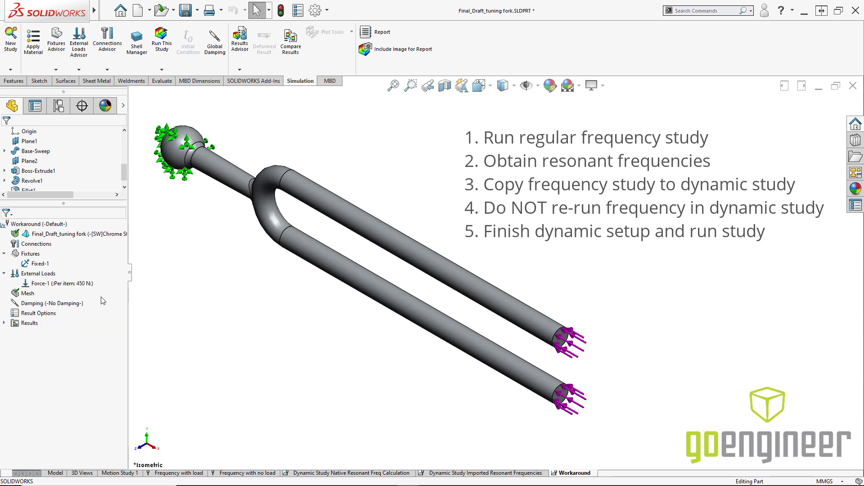
right_click(33, 305)
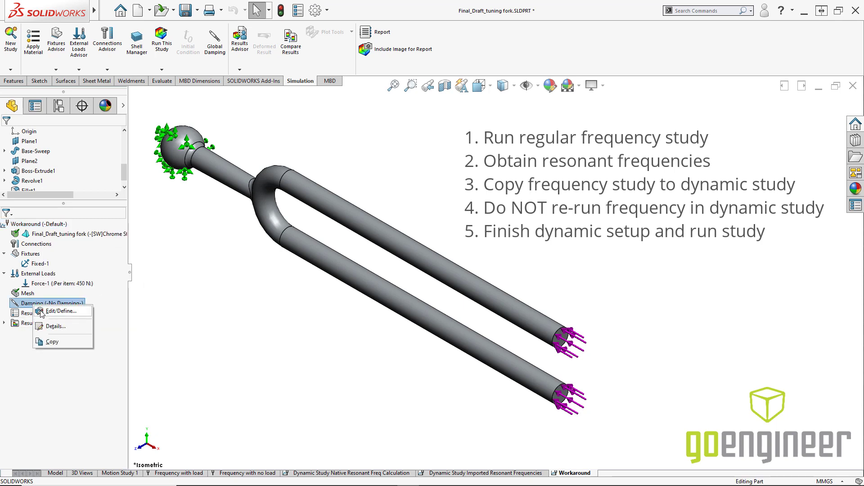
click(51, 310)
click(109, 213)
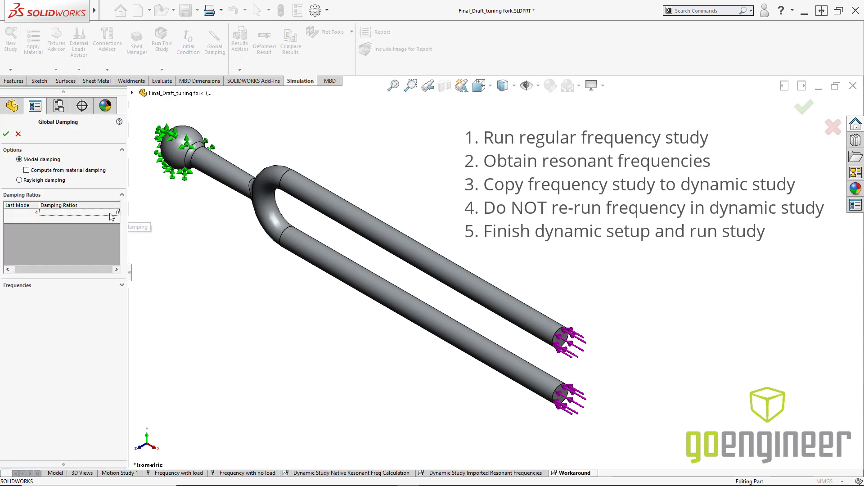
text(0.02)
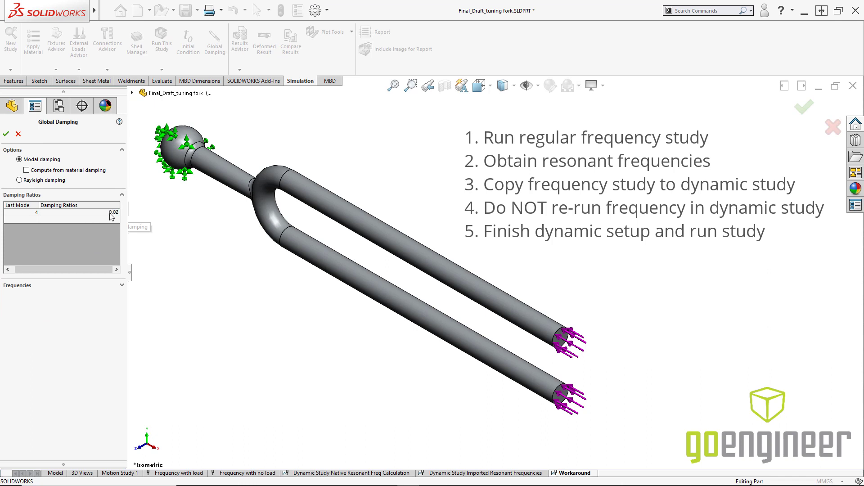
click(6, 134)
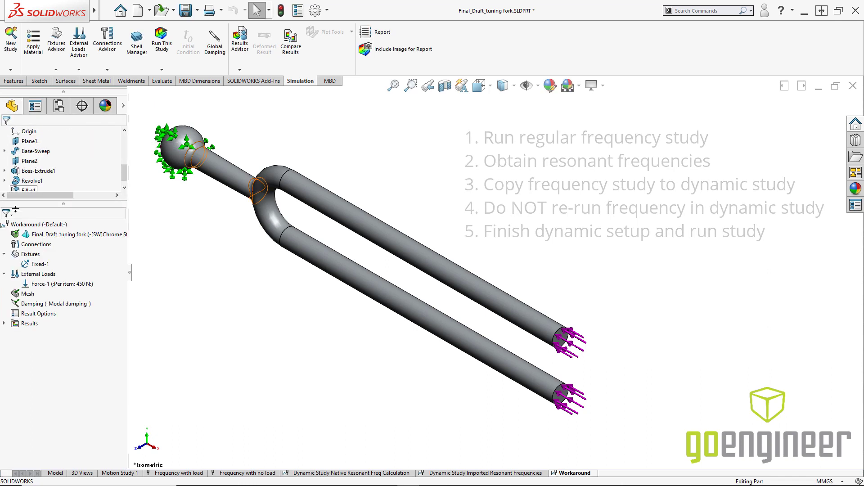
right_click(27, 224)
click(28, 232)
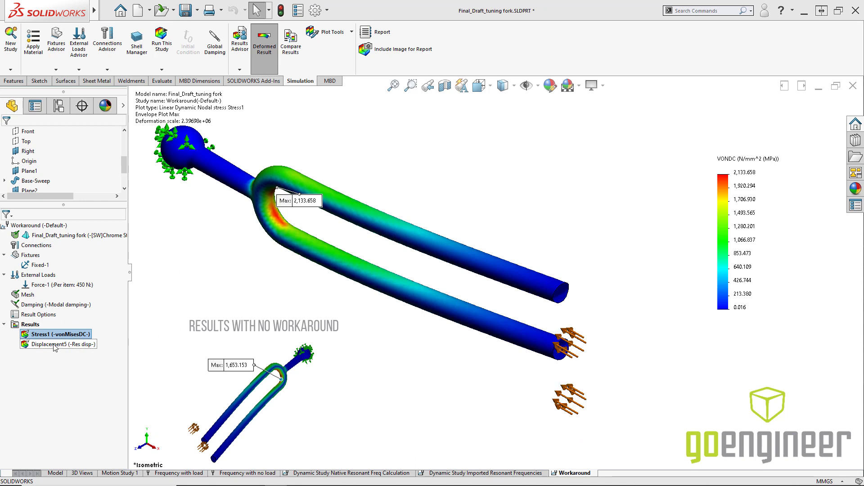
Display the Workaround study's Displacement5 plot, peaking at 8.416 mm at the tine tips.
click(32, 345)
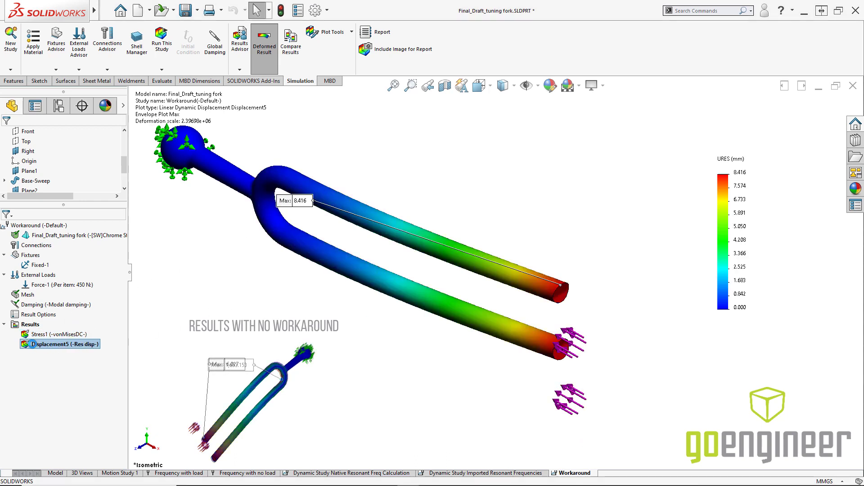